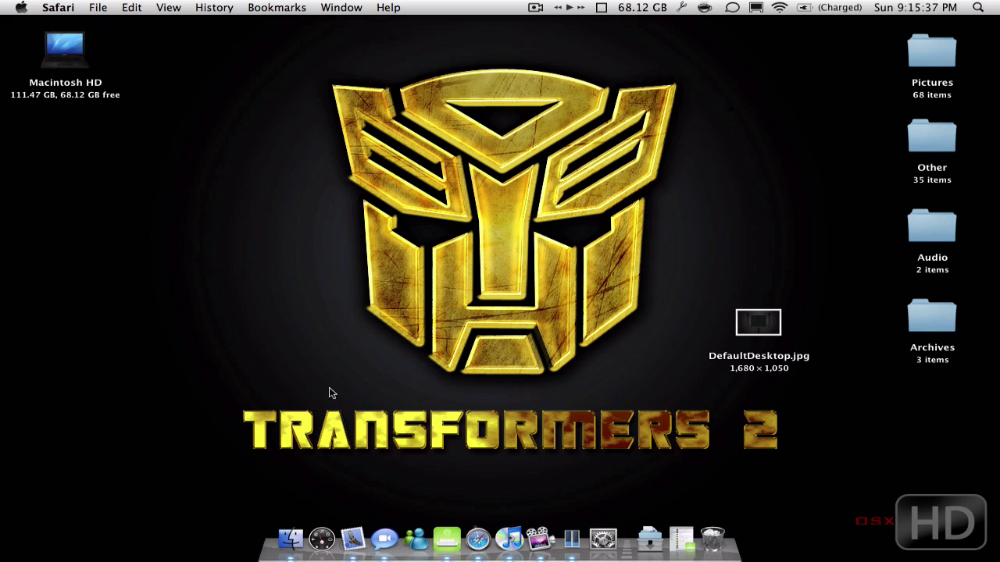
Step: Open a Finder window from the Dock and show the contents of Macintosh HD
left_click(290, 539)
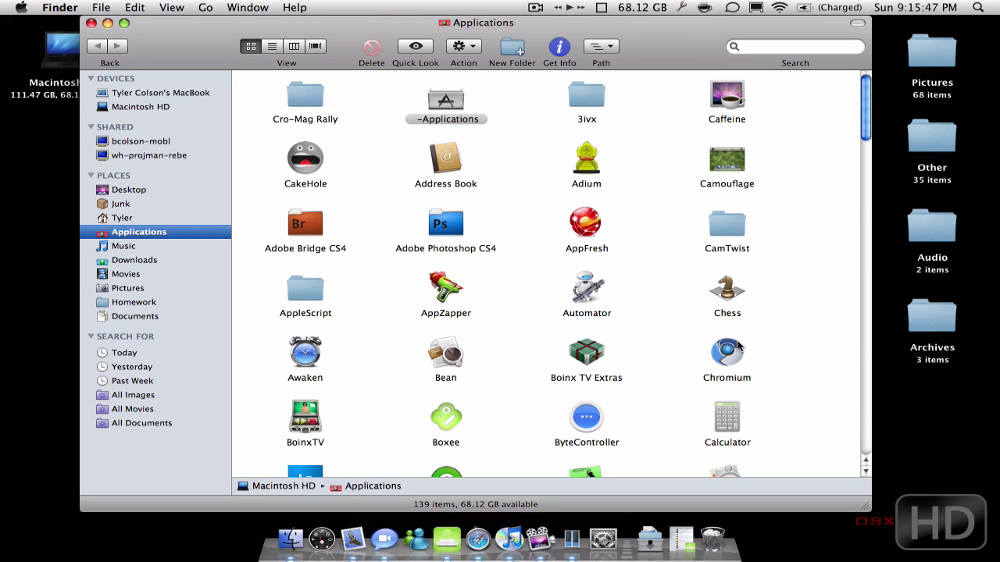
left_click(160, 107)
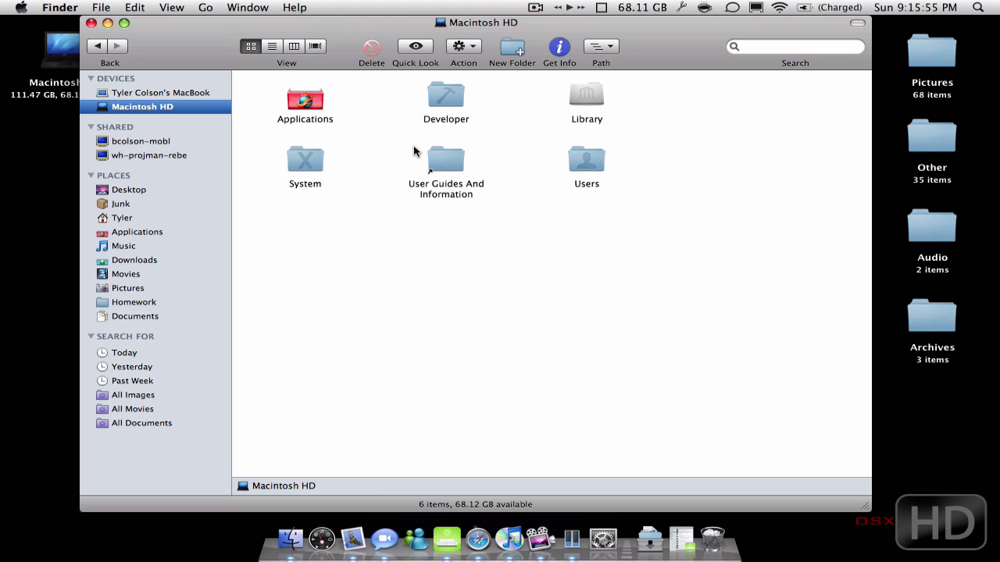
Step: Go into System › Library › CoreServices and select the original DefaultDesktop.jpeg
double_click(309, 162)
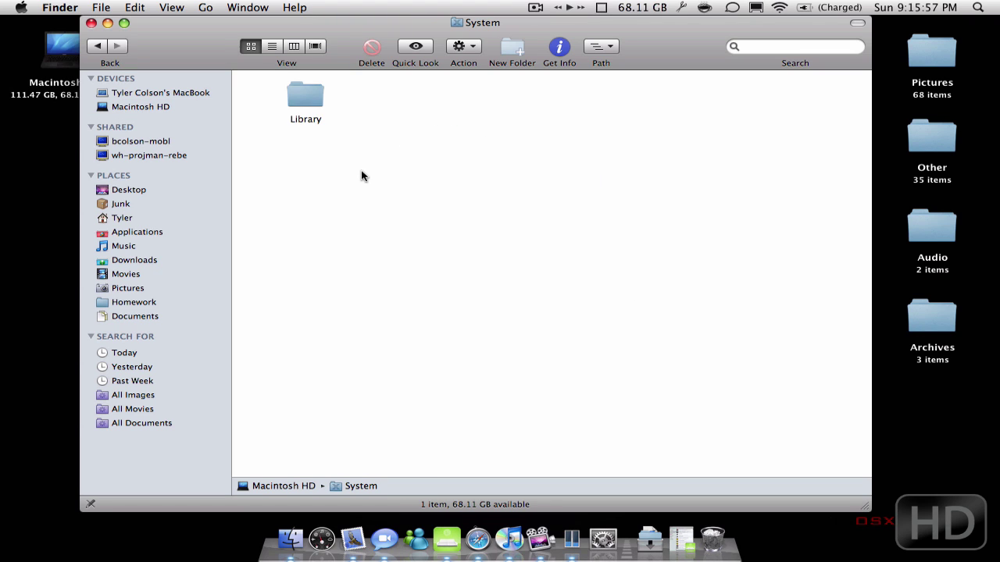
double_click(308, 99)
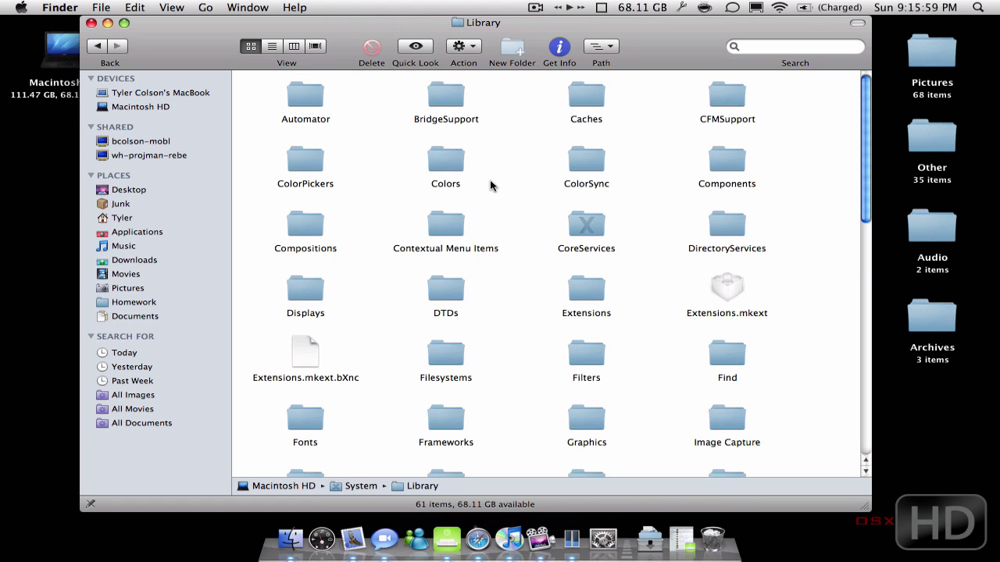
double_click(586, 228)
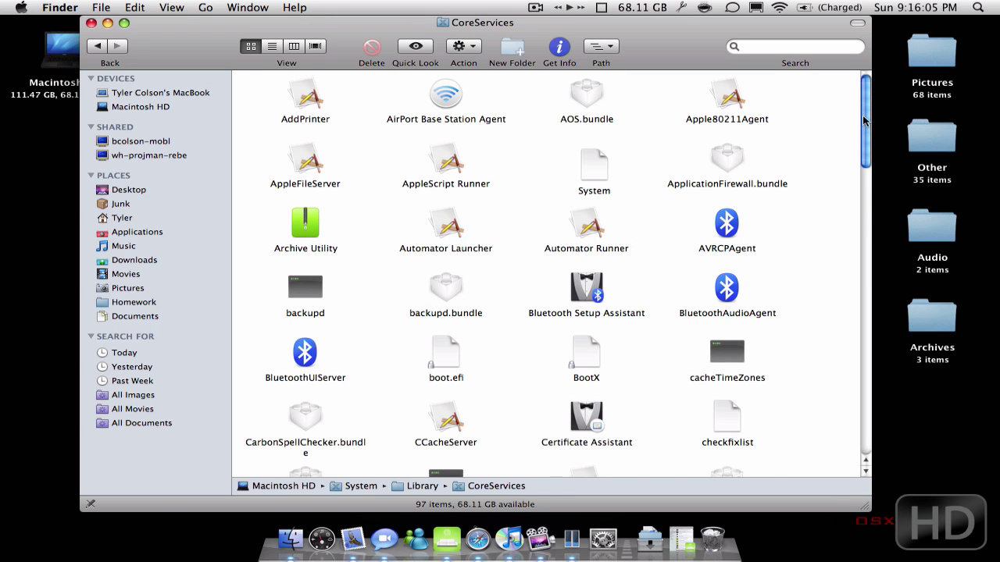
scroll(857, 169, "down", 3)
scroll(856, 169, "down", 5)
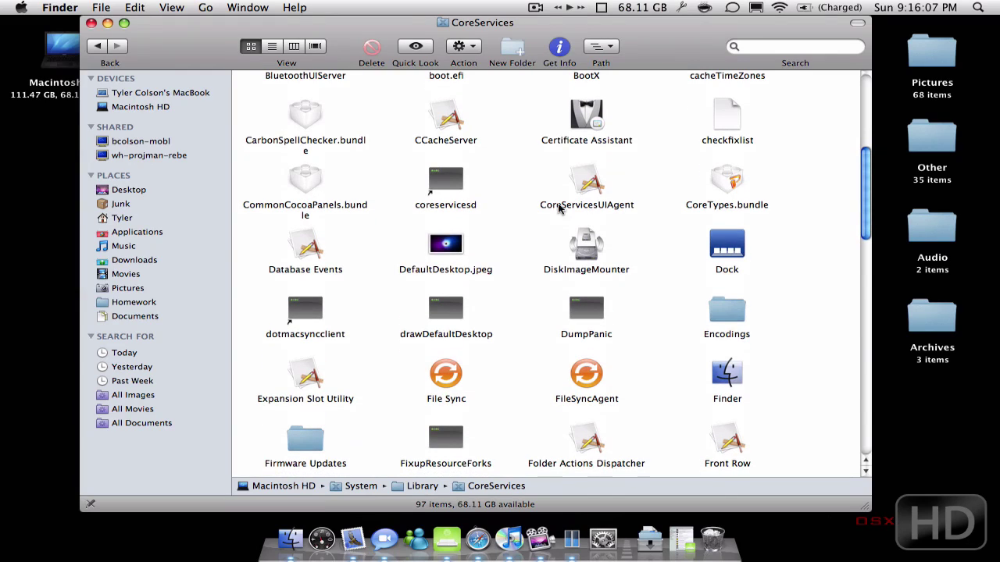
left_click(446, 246)
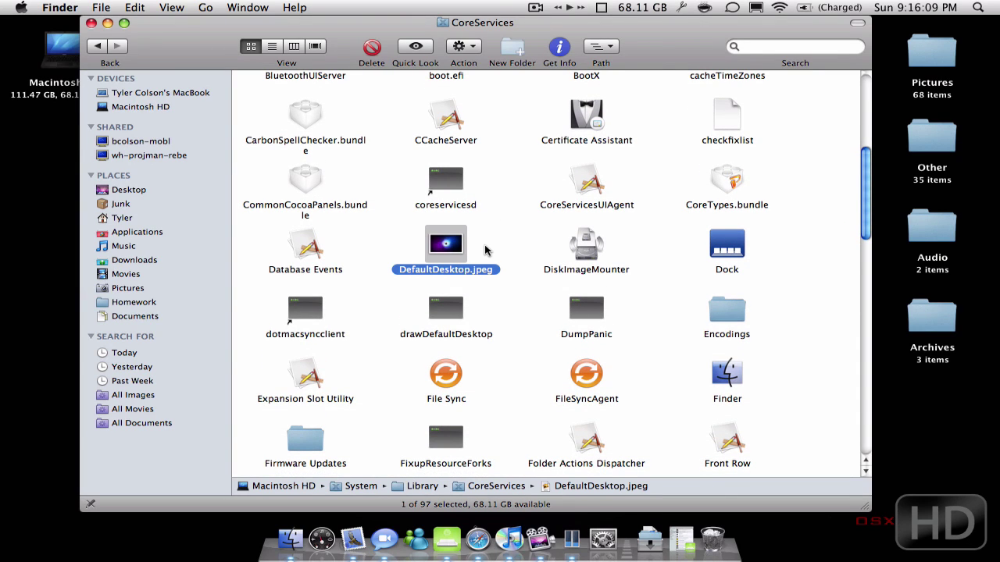
key("F11")
key("F11")
scroll(865, 207, "down", 5)
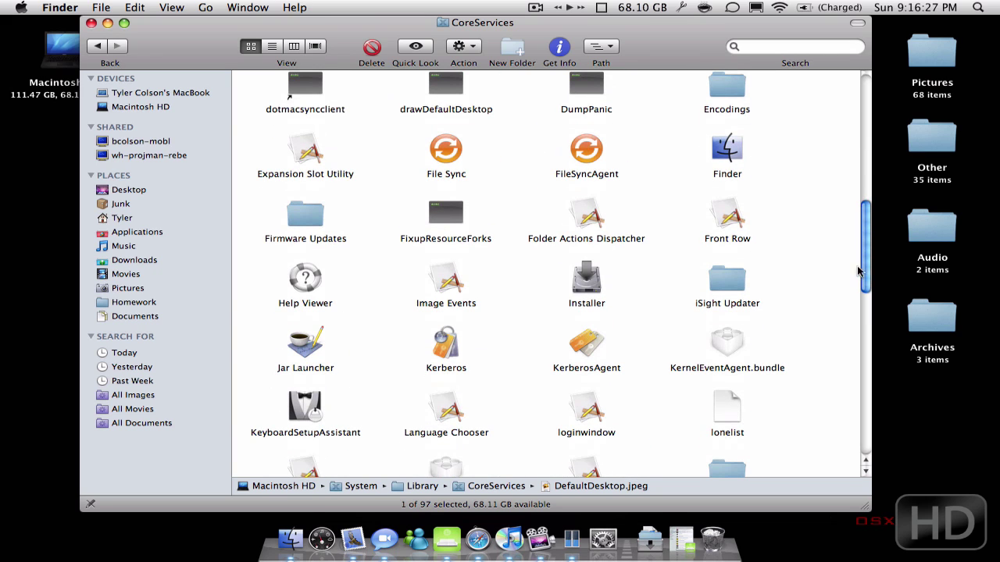
scroll(864, 270, "down", 3)
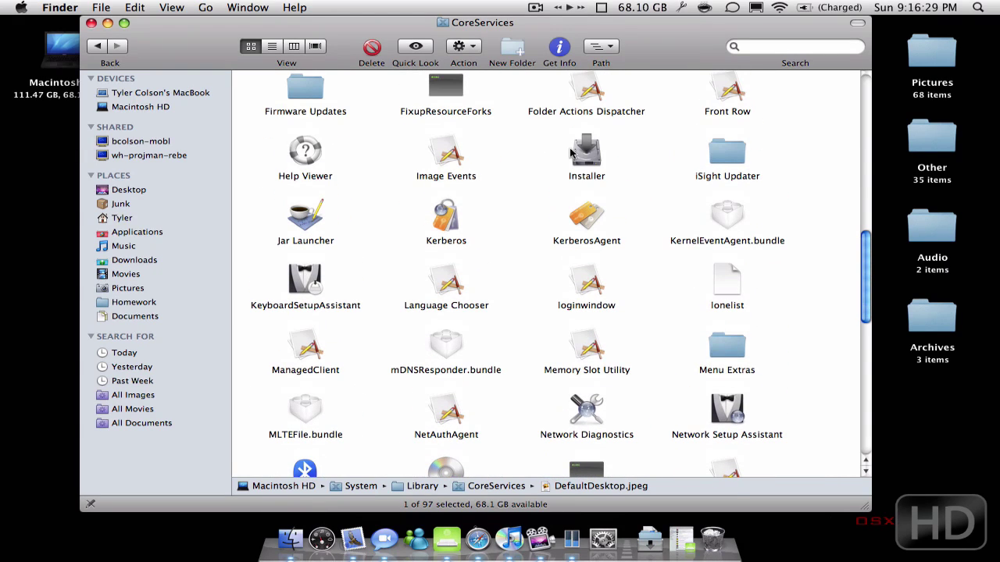
left_click_drag(854, 268, 860, 388)
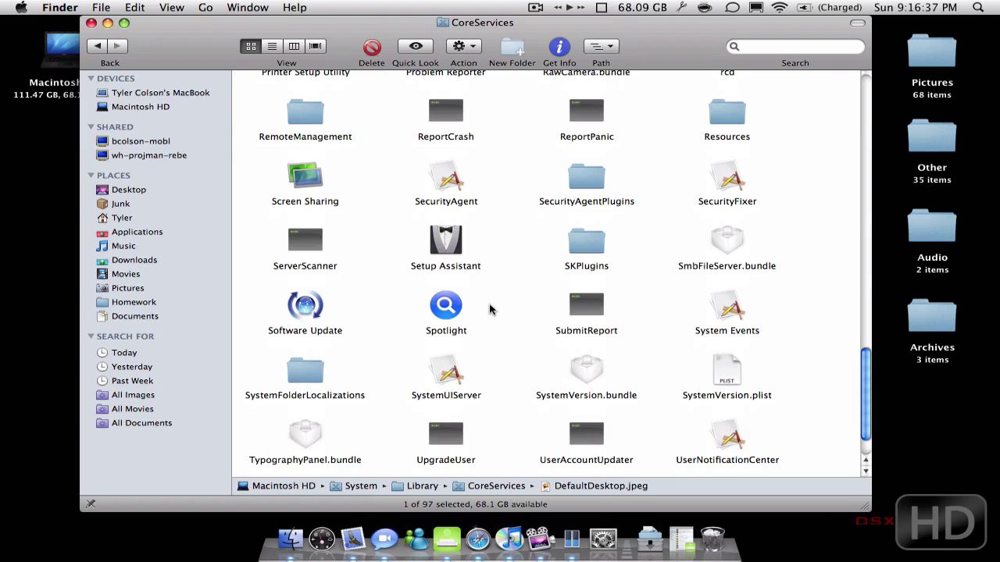
left_click_drag(873, 382, 851, 165)
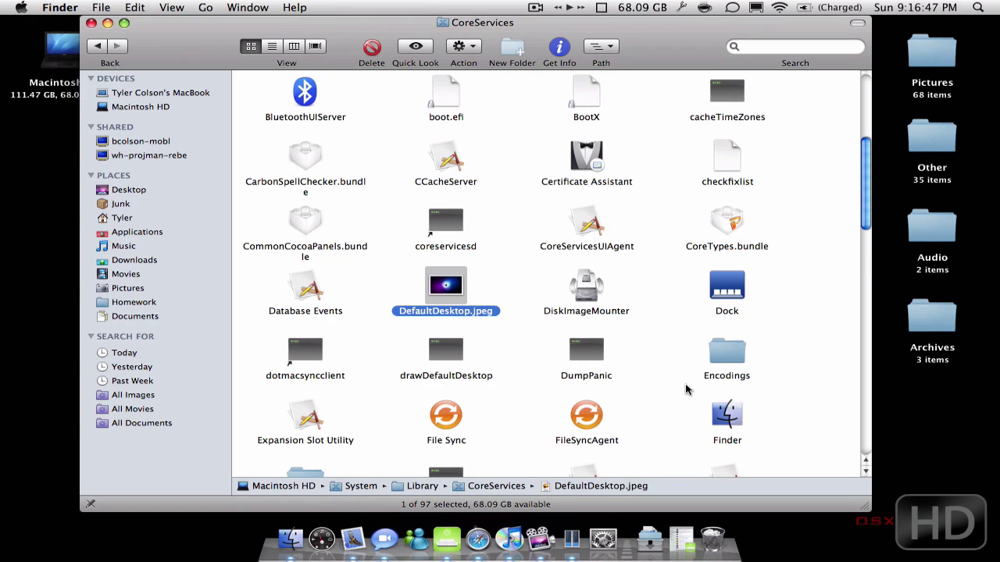
left_click(512, 294)
Step: Preview the custom DefaultDesktop.jpg on the desktop with Quick Look, then close the preview
key("super+w")
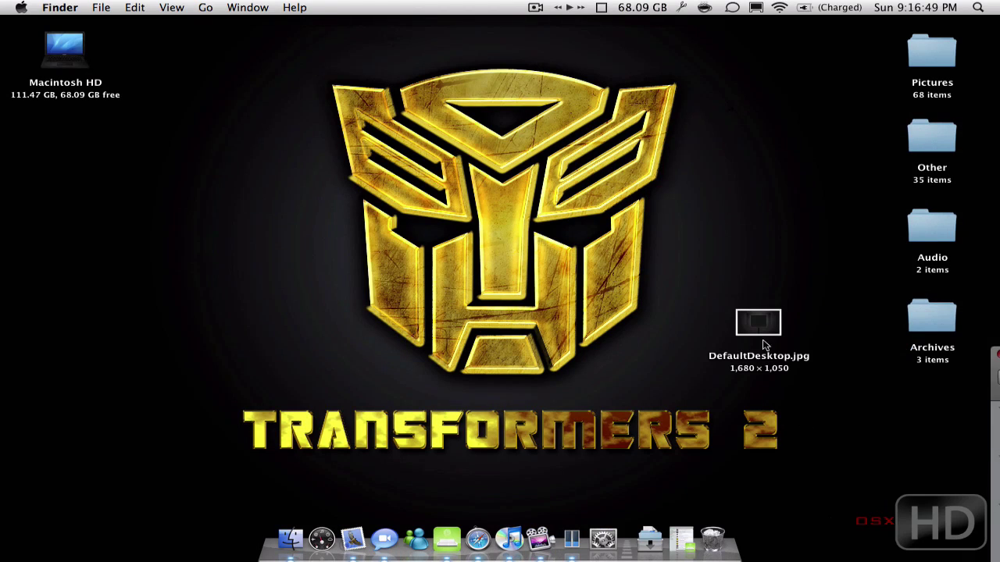
left_click(762, 334)
key("super+y")
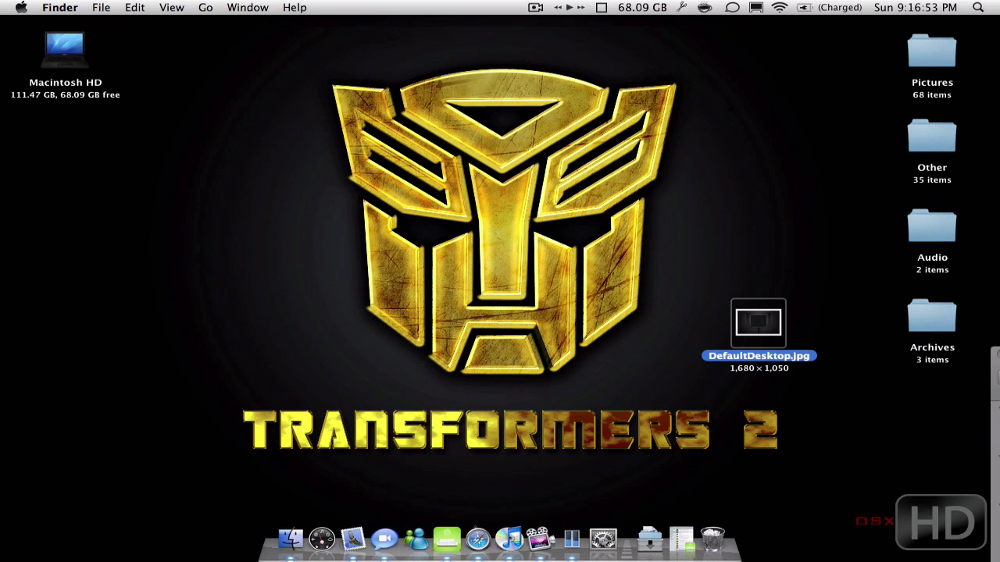
key("super+y")
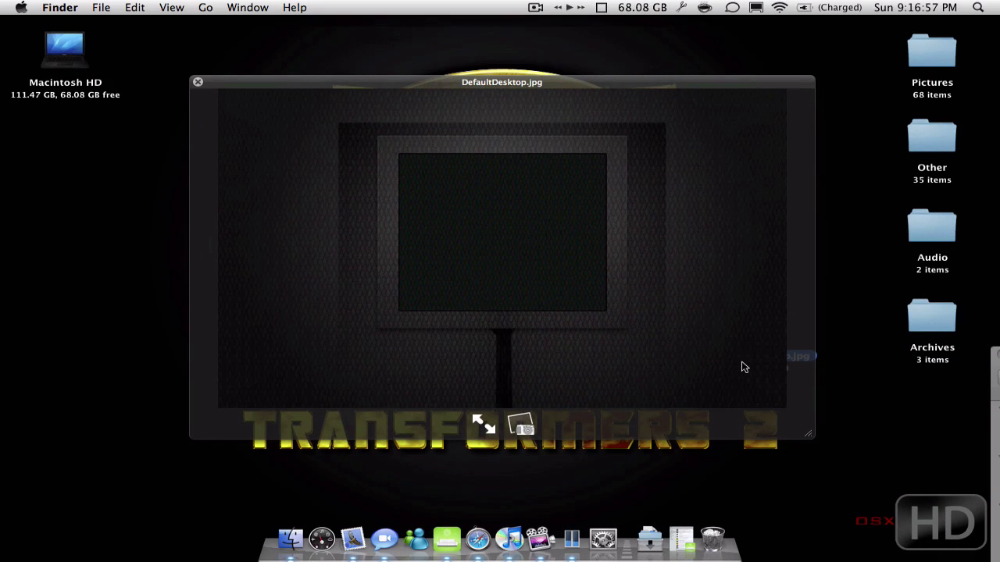
key("super+w")
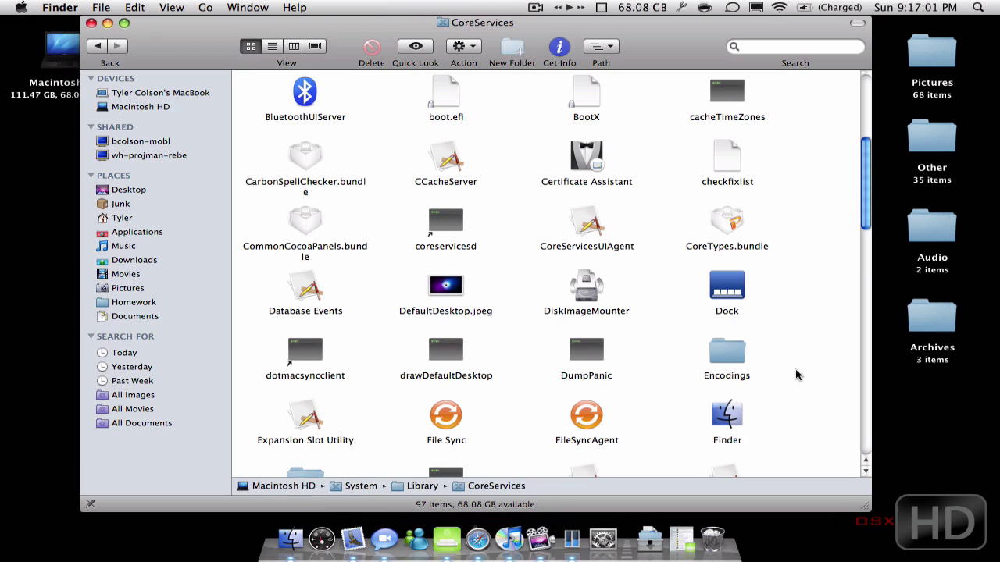
Step: Reveal the desktop and start carrying DefaultDesktop.jpg toward the CoreServices window
left_click(442, 293)
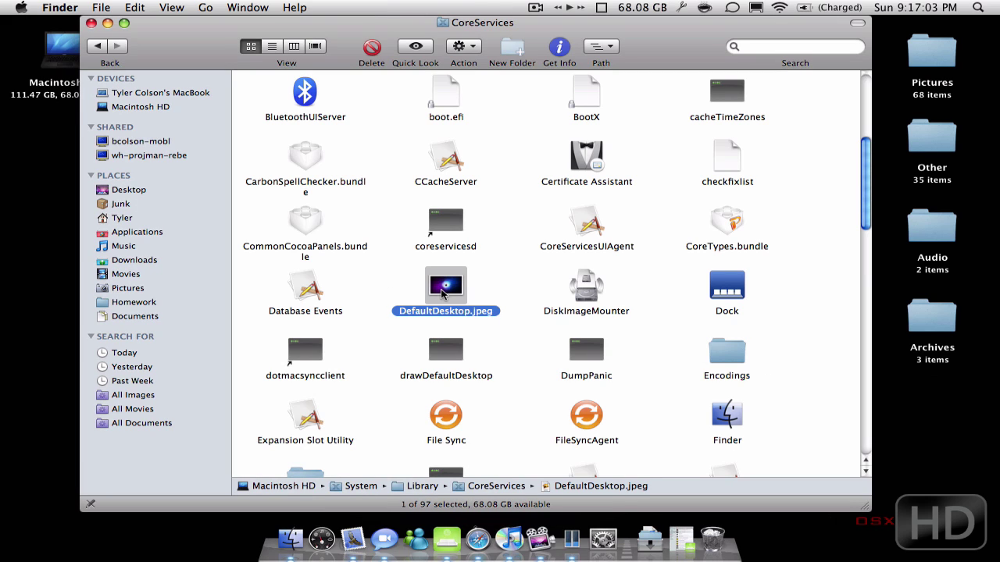
left_click(507, 289)
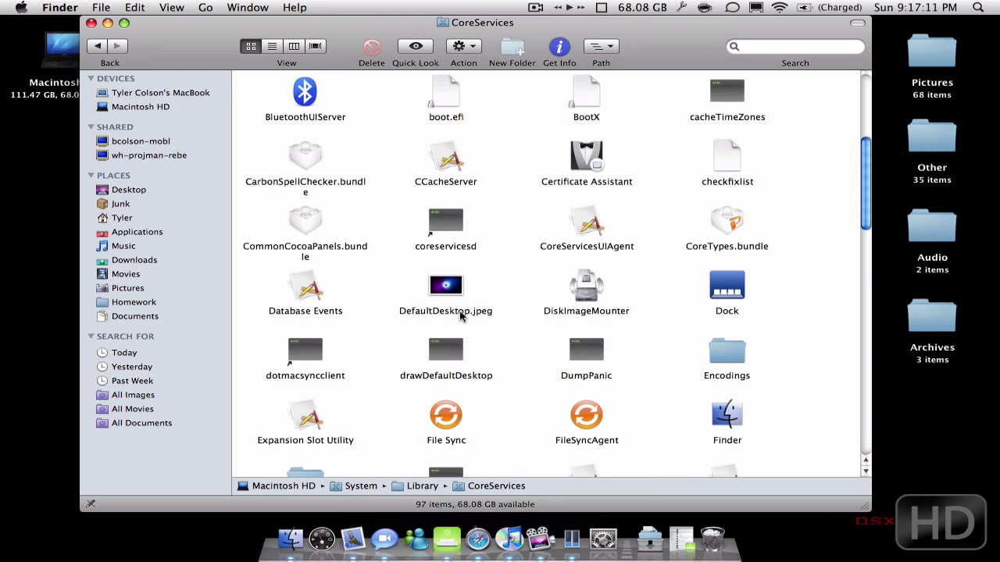
key("F11")
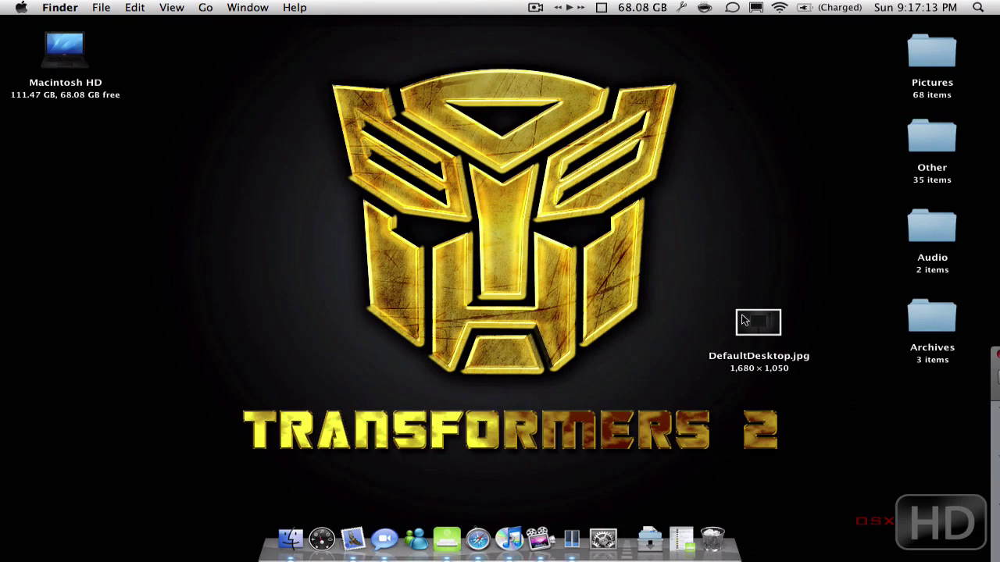
left_click_drag(754, 328, 942, 417)
Step: Drop DefaultDesktop.jpg into CoreServices, producing the 'CoreServices cannot be modified' alert
key("F11")
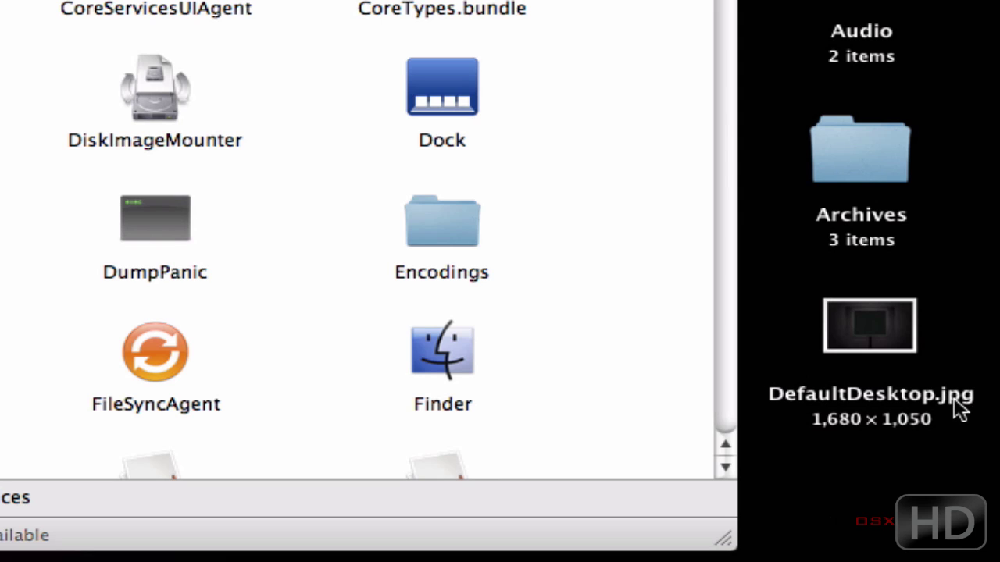
left_click(952, 402)
left_click(966, 484)
left_click(886, 397)
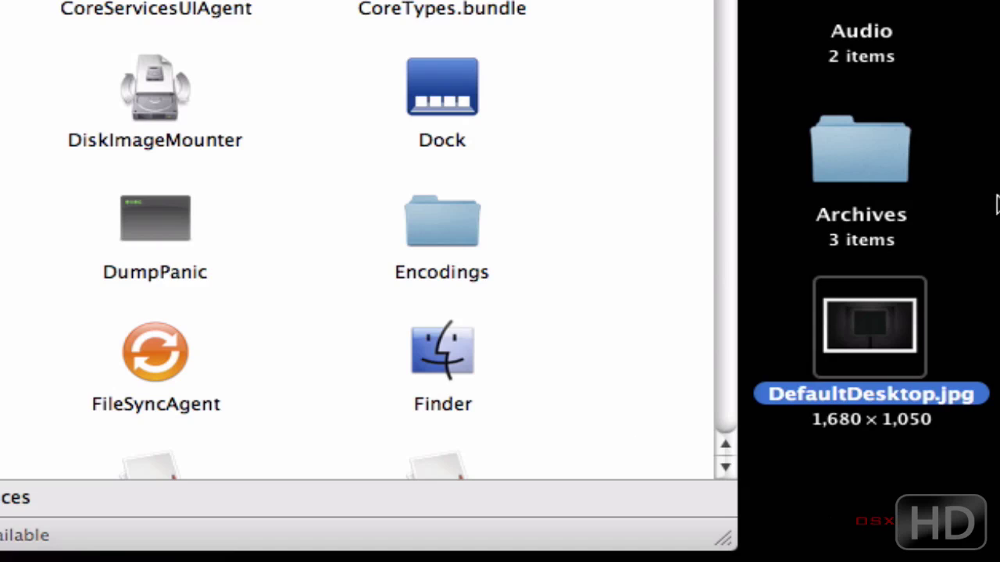
left_click(901, 446)
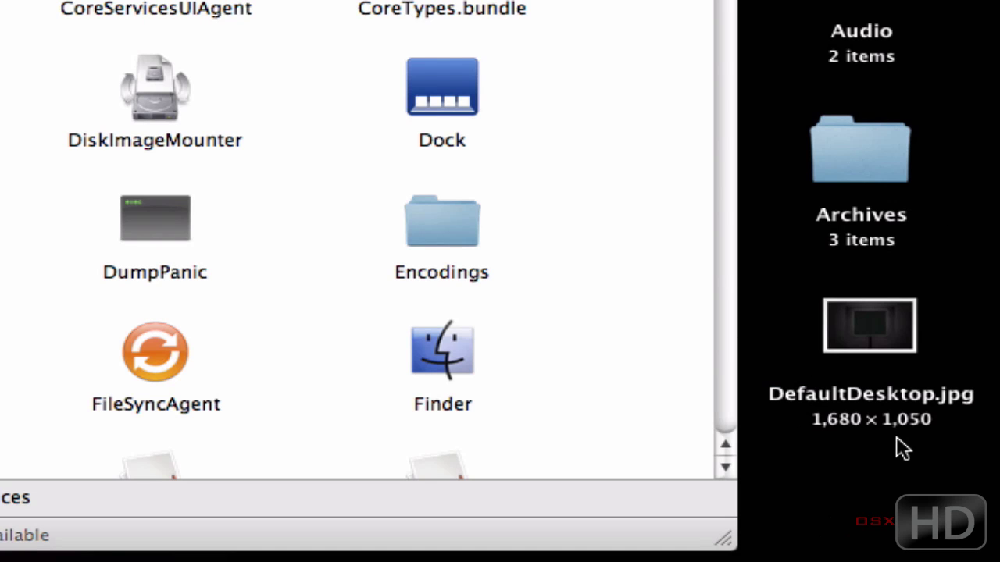
left_click(869, 341)
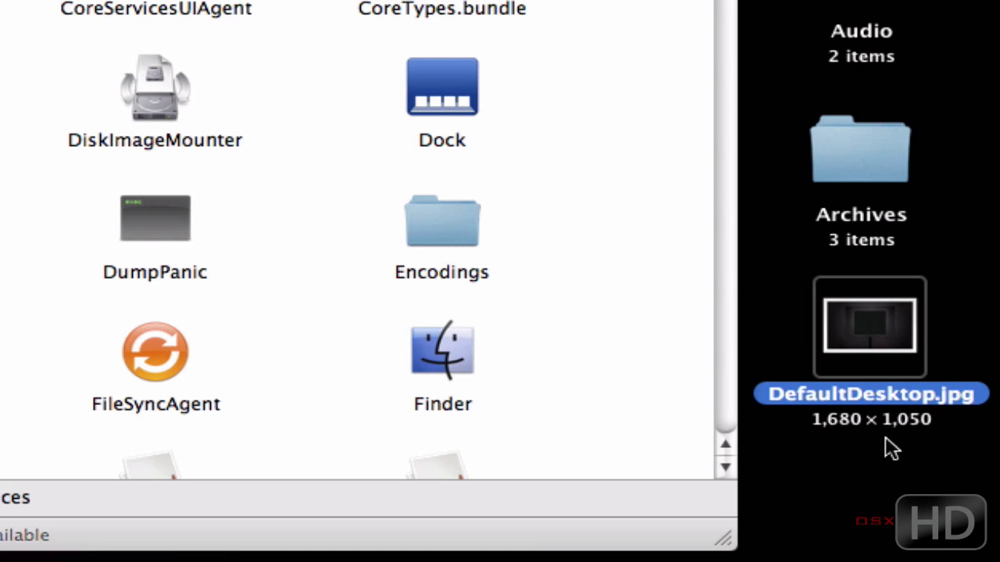
left_click(889, 480)
left_click(878, 328)
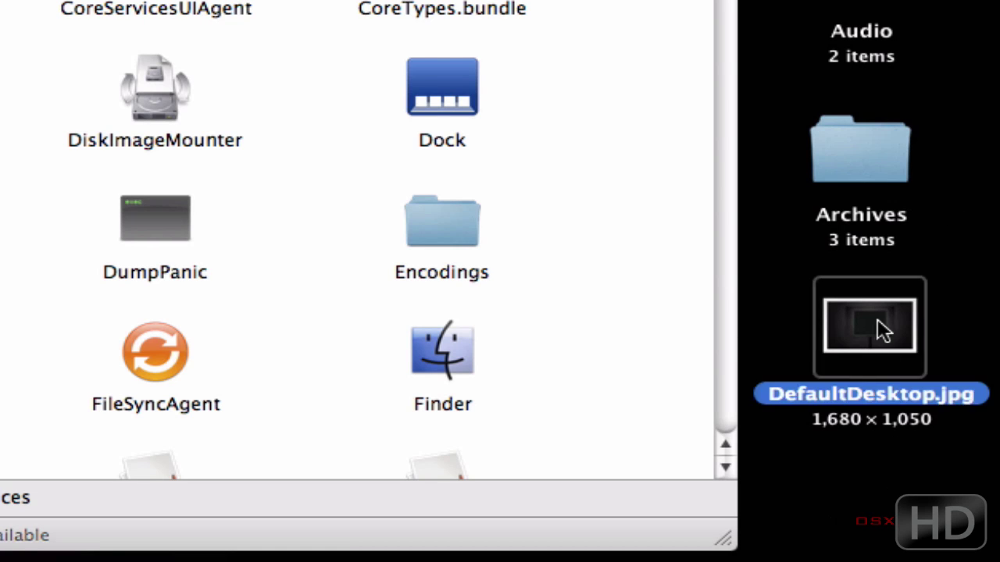
left_click(897, 490)
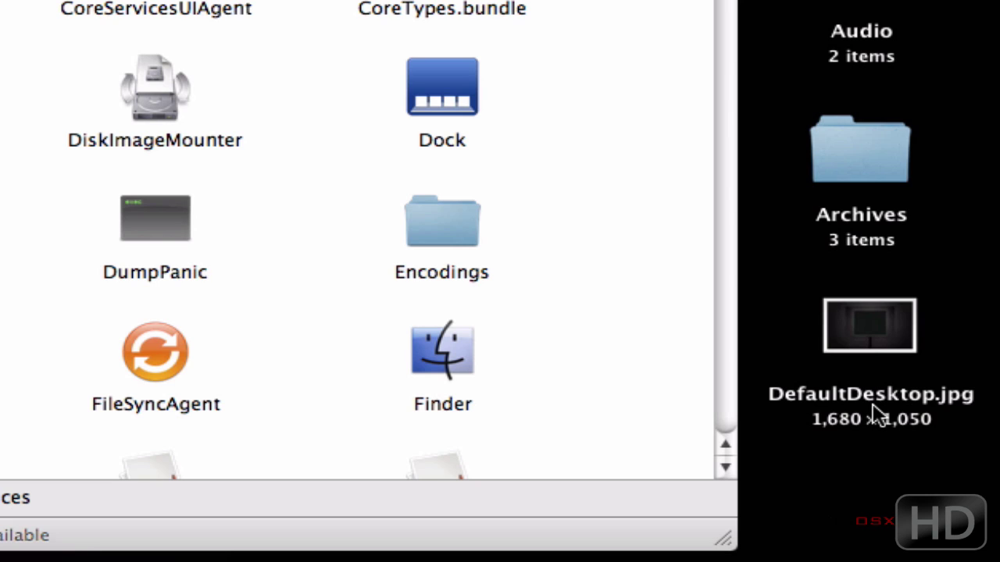
left_click_drag(874, 344, 315, 239)
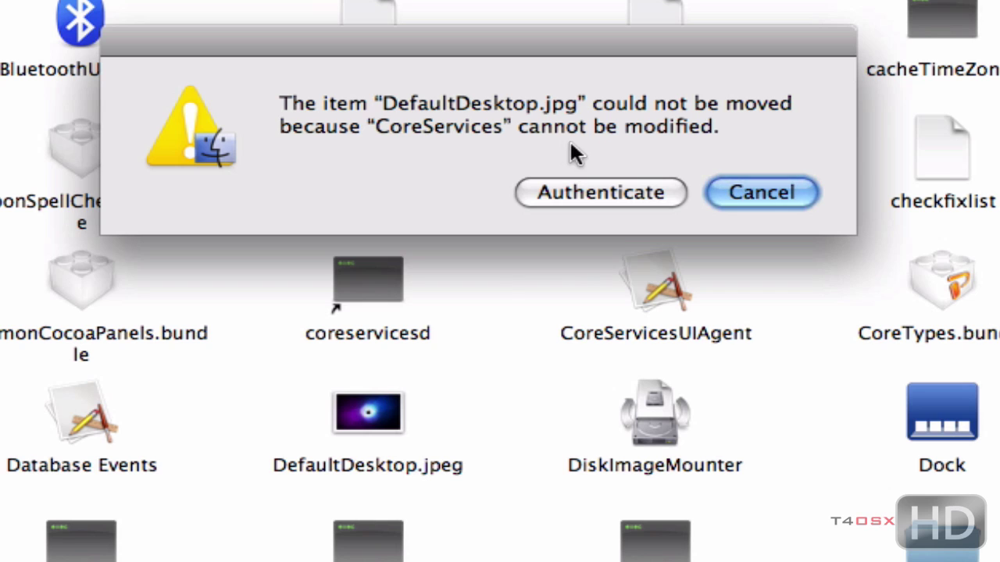
Step: Authenticate with the administrator password and place DefaultDesktop.jpg beside the original file
left_click(617, 190)
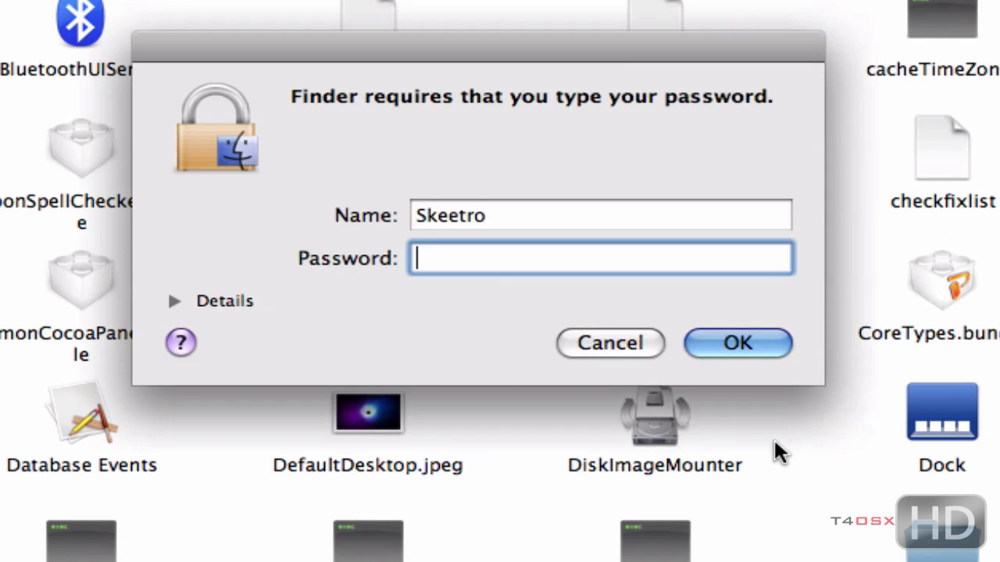
type("••••••••••")
key("Return")
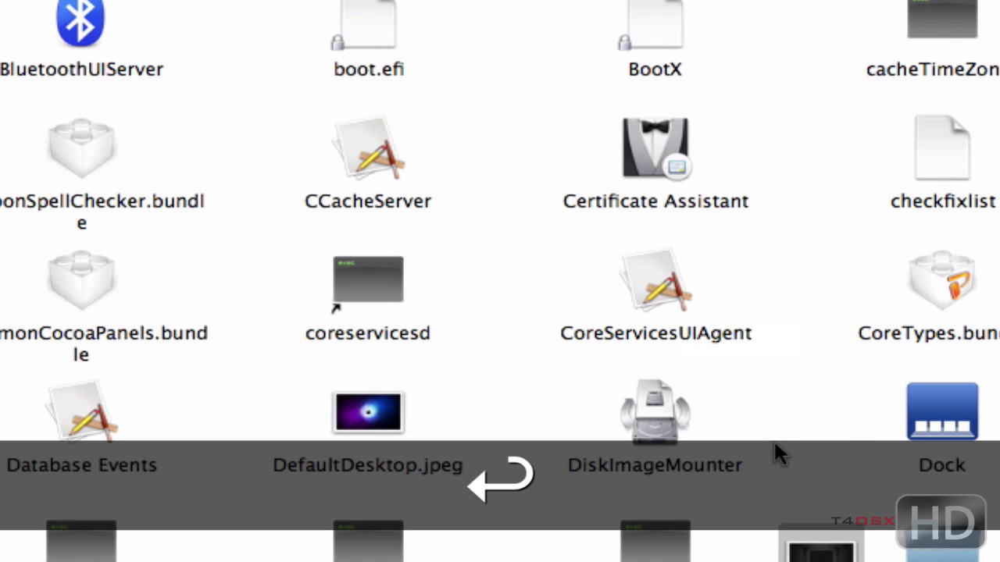
left_click_drag(791, 556, 510, 462)
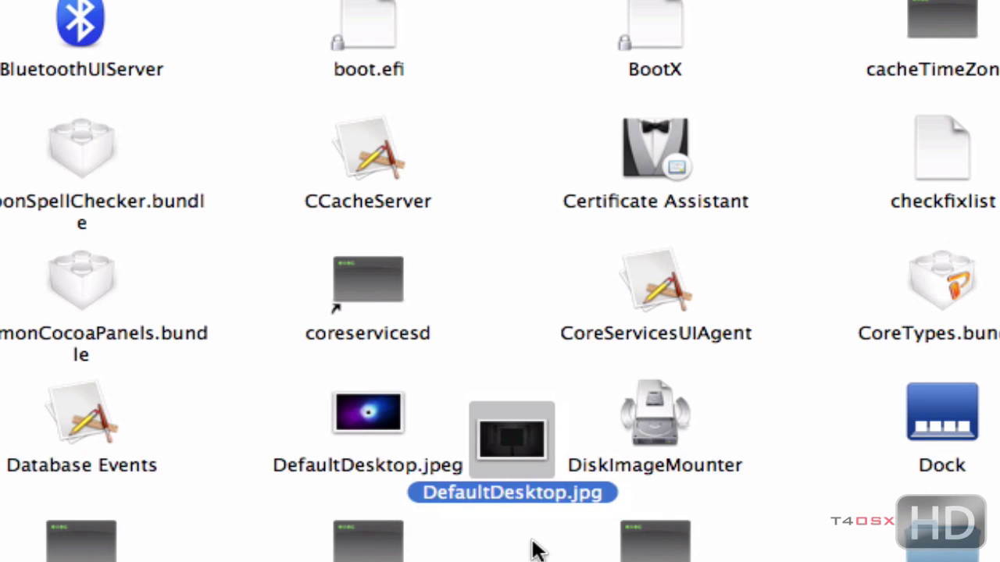
left_click_drag(520, 424, 585, 469)
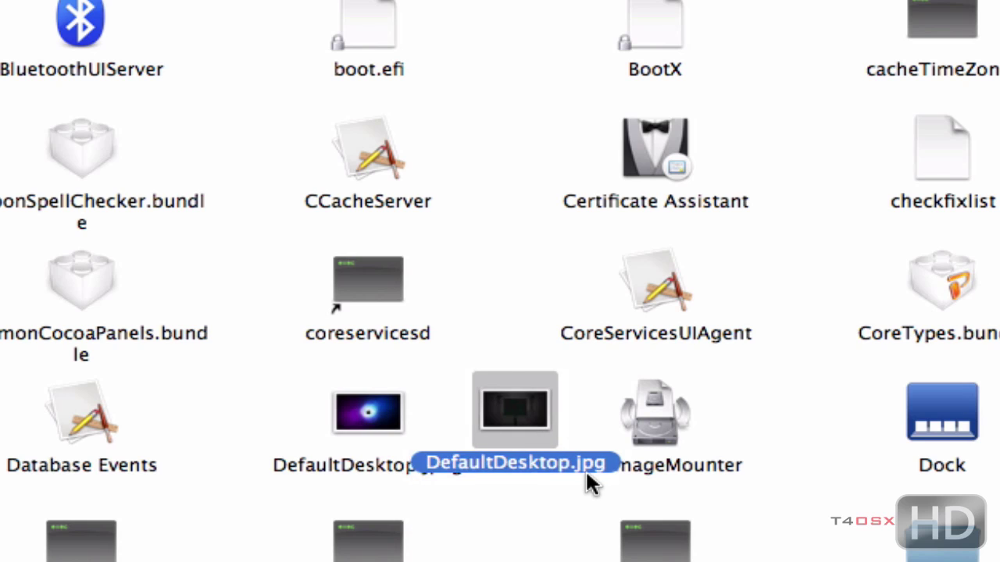
Step: Try renaming the custom file to DefaultDesktop.jpeg, dismiss the name-taken warning, and select the original
left_click(586, 466)
left_click(592, 467)
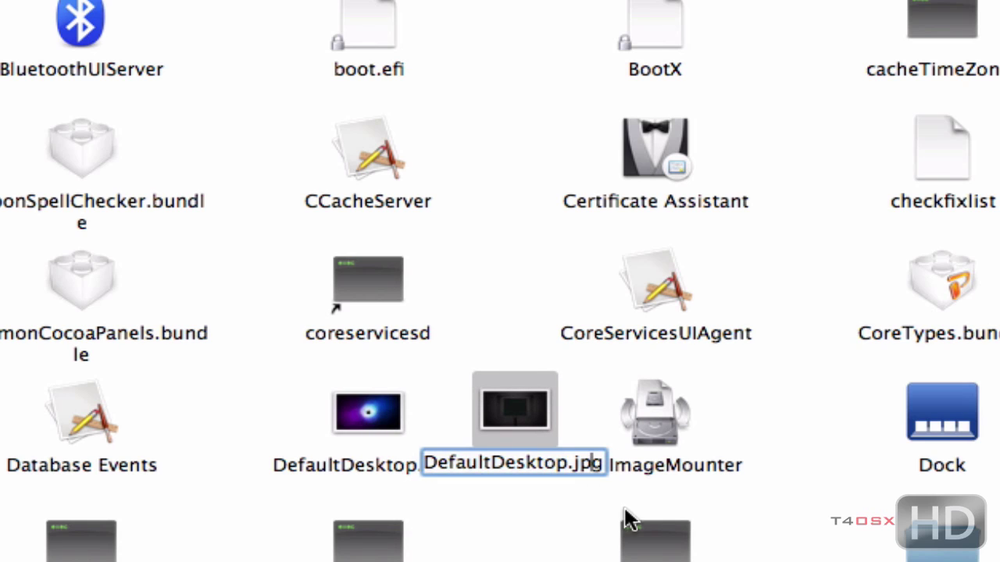
type("e")
key("Return")
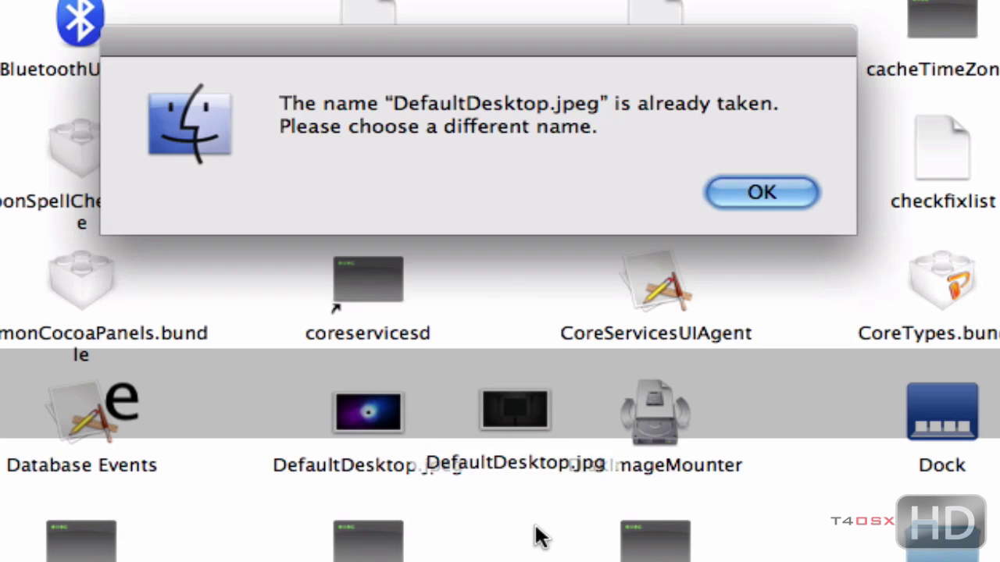
left_click(758, 192)
left_click(380, 421)
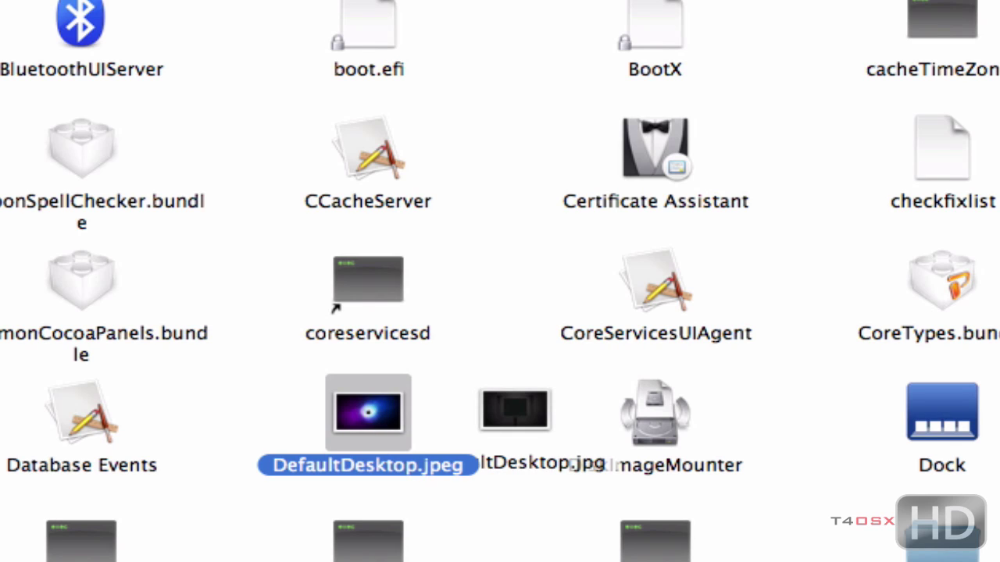
Step: Move the original DefaultDesktop.jpeg to the desktop, entering the administrator password to permit it
left_click(365, 428)
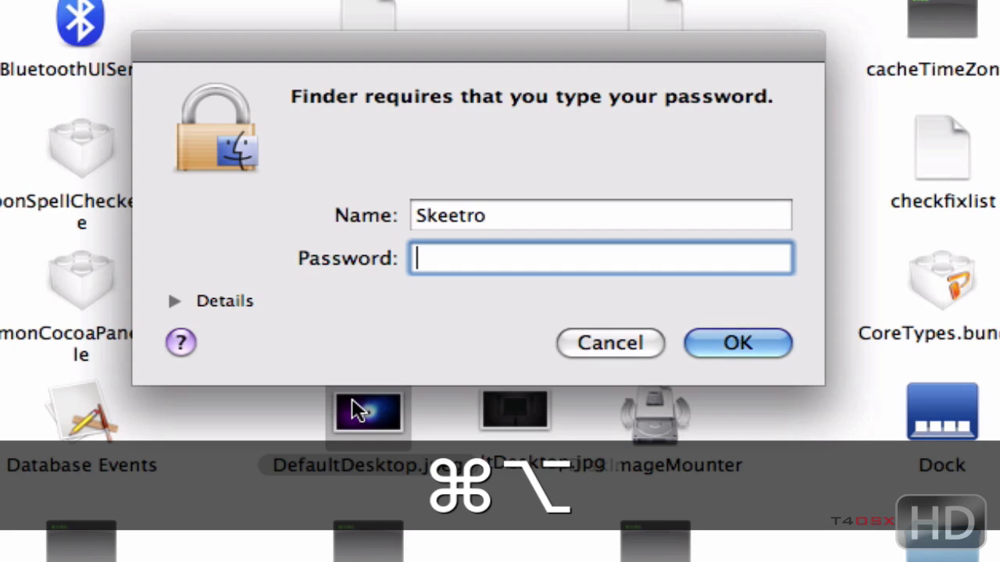
type("••••••••••")
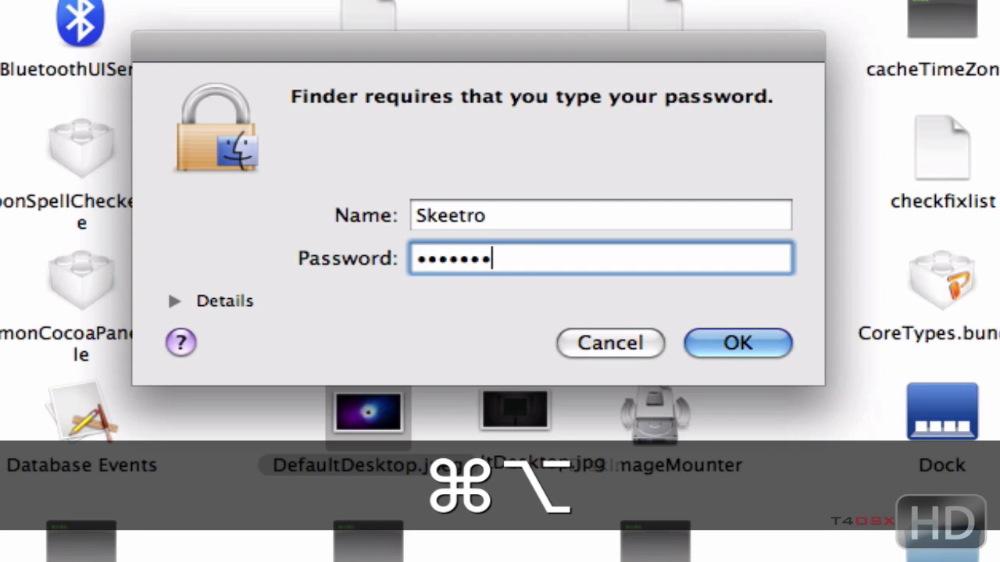
key("Return")
left_click_drag(509, 404, 372, 399)
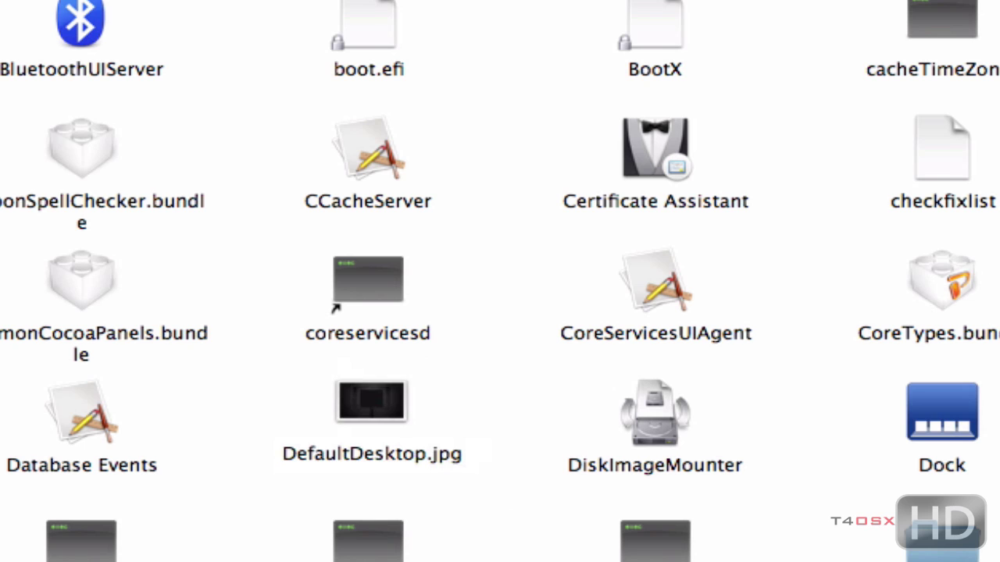
Step: Try renaming the custom DefaultDesktop.jpg to .jpeg and dismiss the access-privileges error
left_click(444, 454)
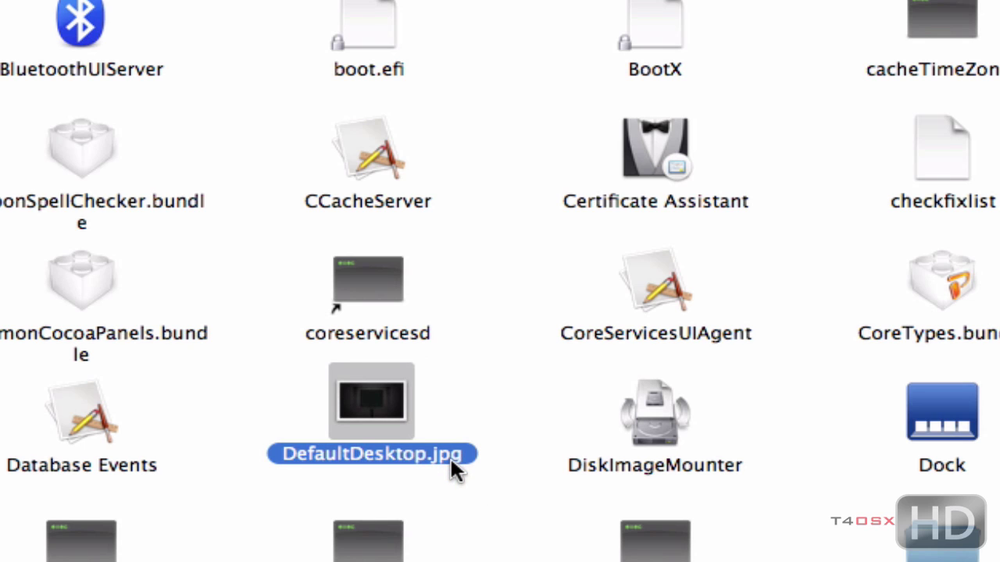
left_click(451, 454)
type("e")
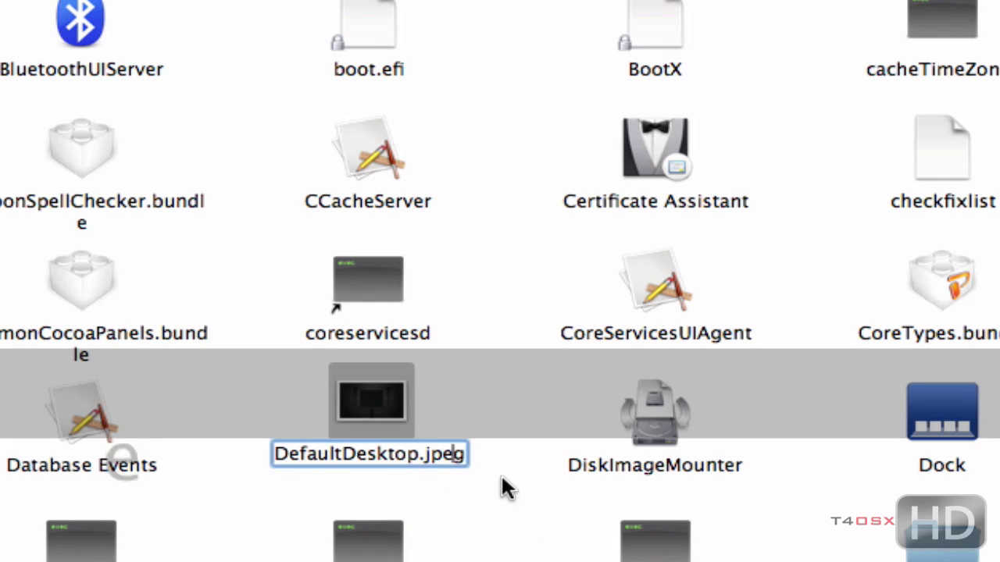
key("Return")
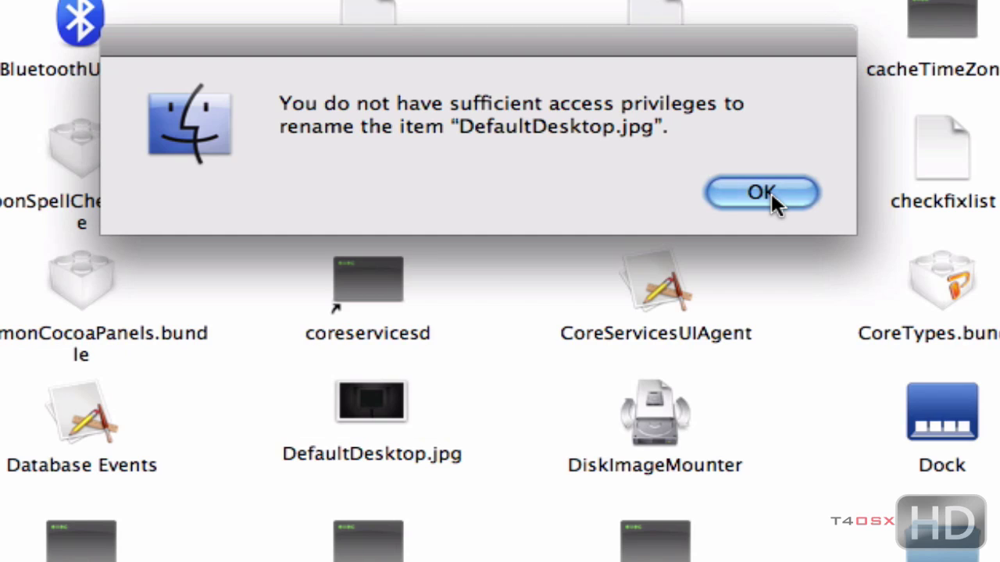
left_click(770, 191)
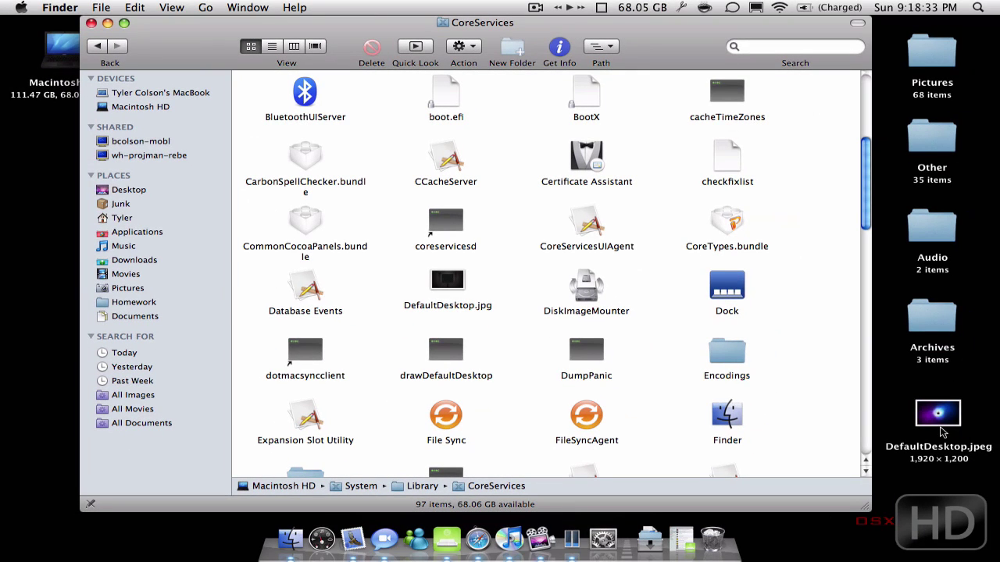
Step: Drag the original DefaultDesktop.jpeg into the Dock's Trash and close the CoreServices window with Command-W
left_click_drag(942, 432, 723, 534)
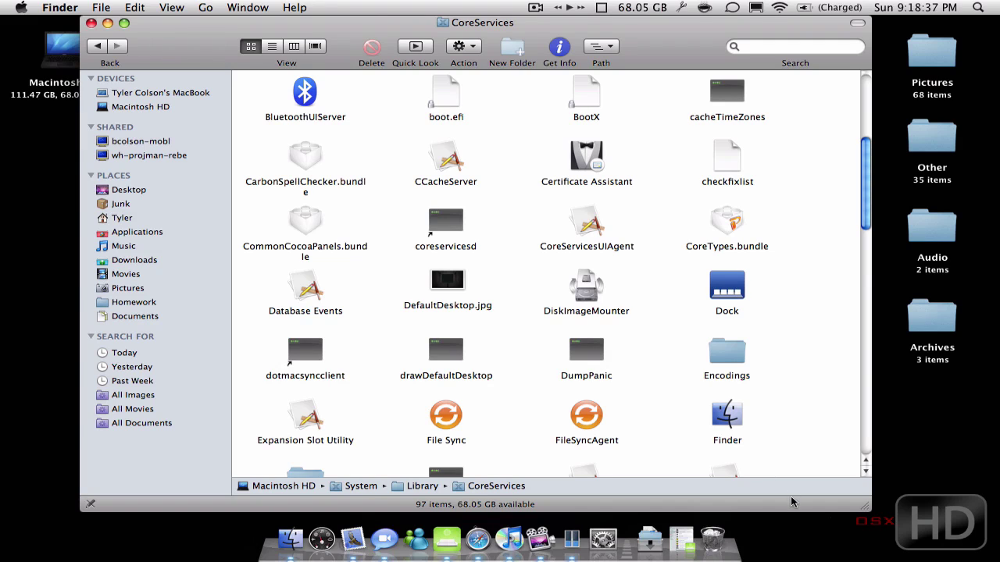
left_click(447, 286)
left_click(763, 305)
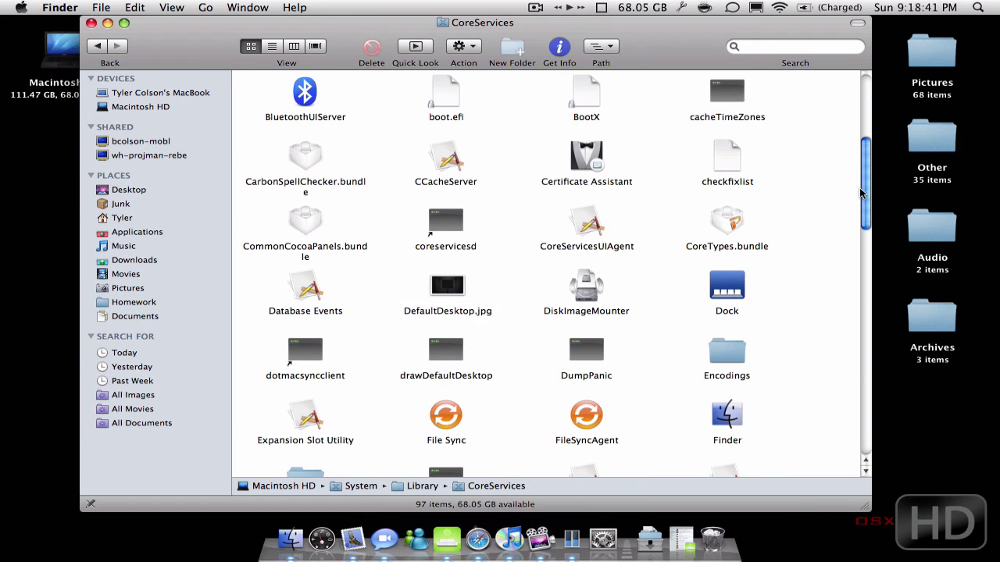
mouse_move(860, 193)
left_mouse_down()
mouse_move(860, 122)
mouse_move(858, 224)
mouse_move(862, 206)
left_mouse_up()
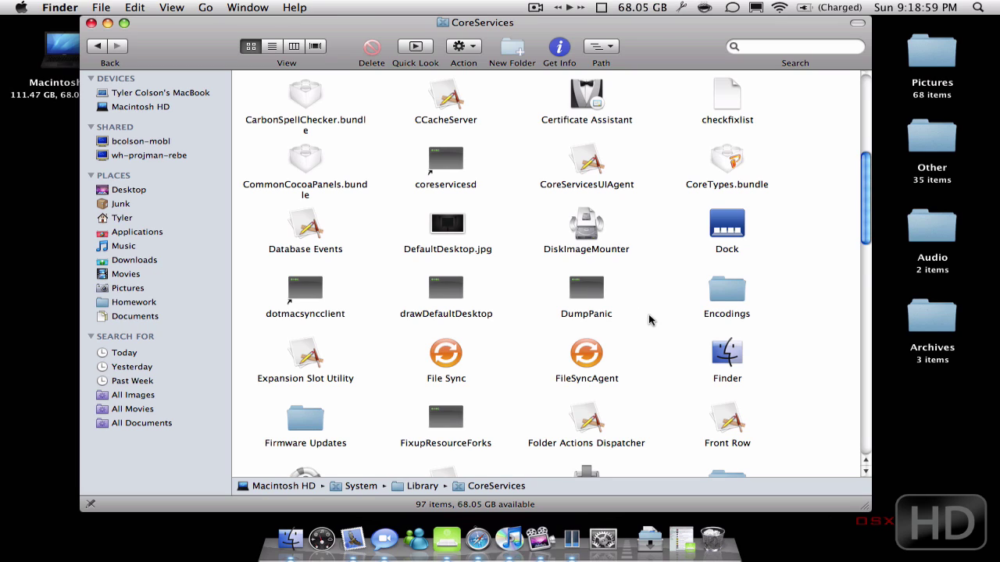
key("super+w")
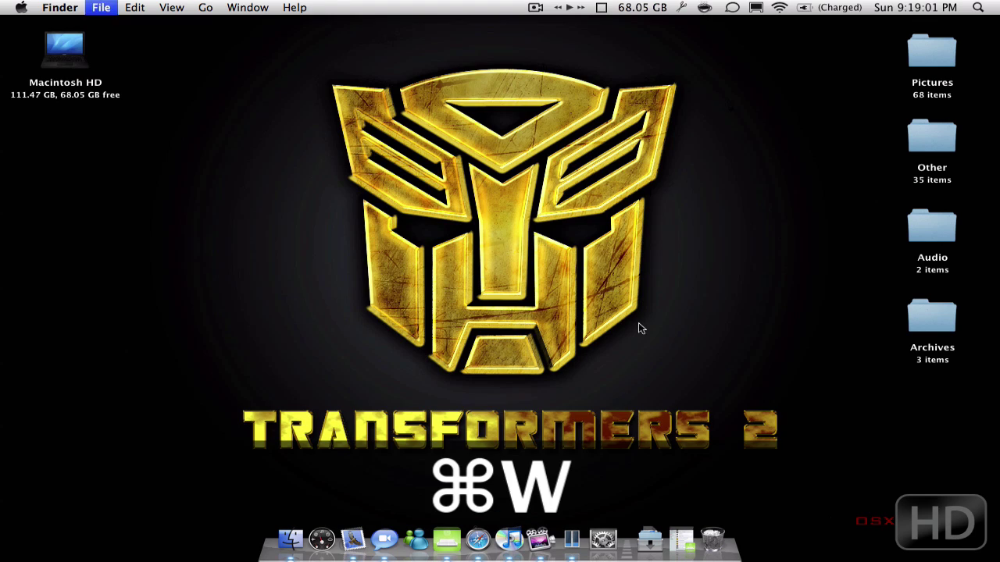